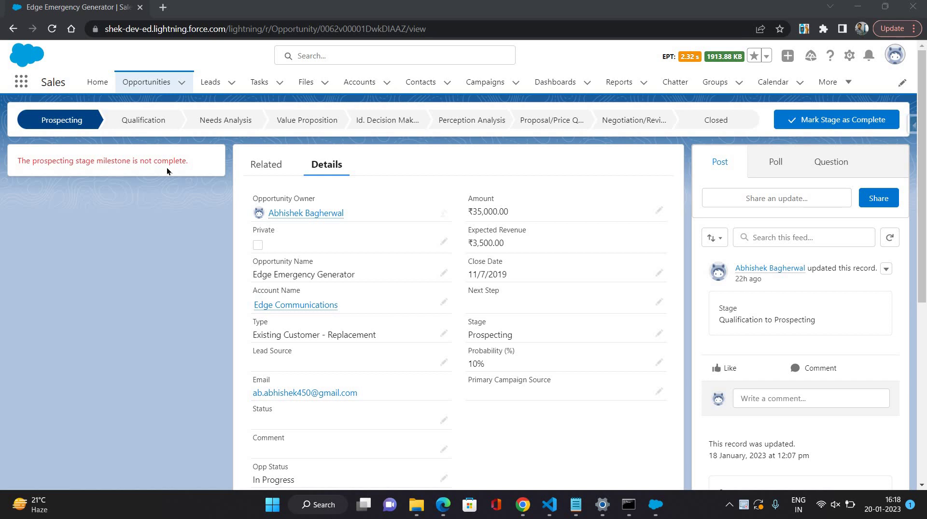
Examine the stage message and the Prospecting and Qualification Milestone checkboxes on the Edge Emergency Generator opportunity.
scroll(189, 255, "down", 4)
scroll(191, 256, "down", 3)
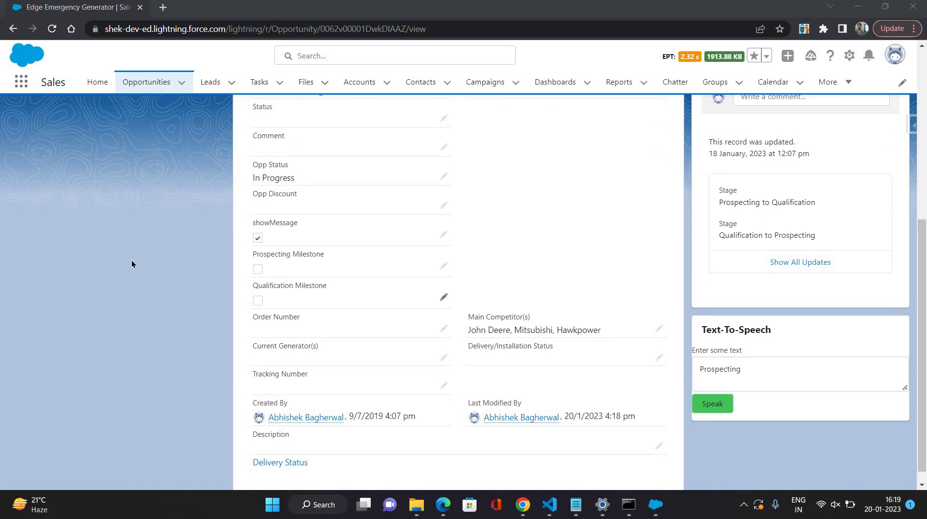
scroll(131, 260, "up", 7)
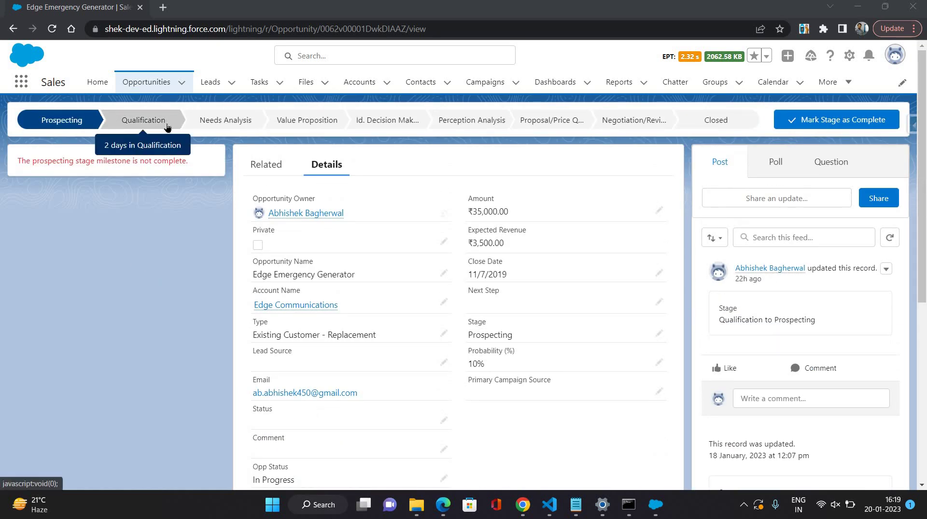
scroll(199, 299, "down", 1)
scroll(212, 296, "down", 6)
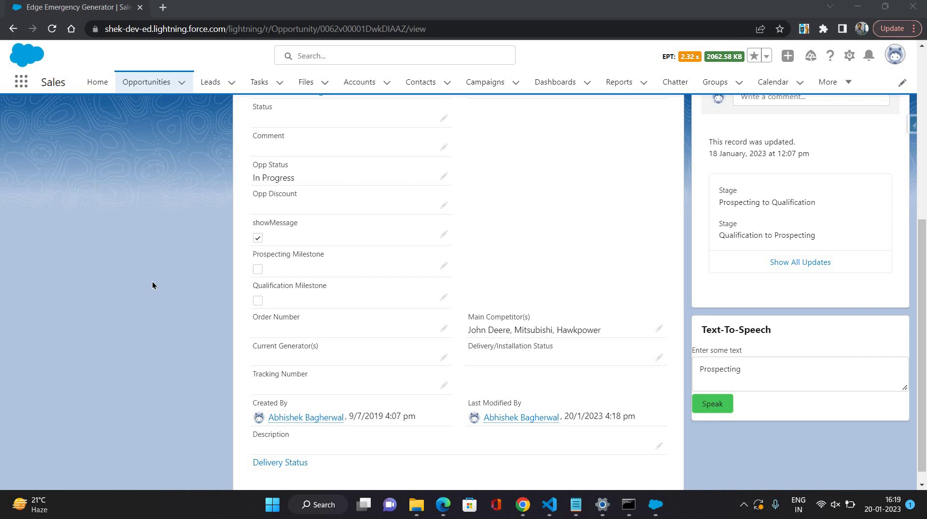
scroll(152, 285, "up", 6)
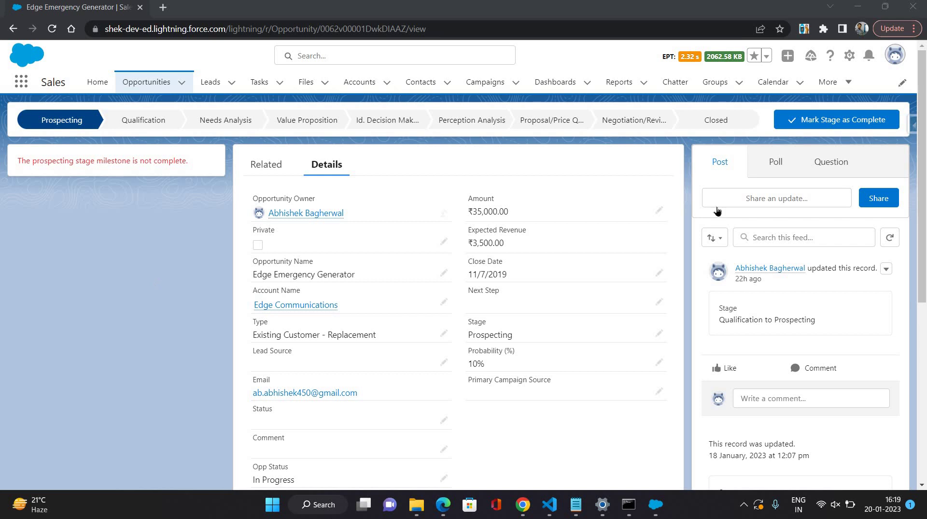
Open the opportunity's record page for editing in Lightning App Builder in a new browser tab.
left_click(849, 55)
right_click(782, 194)
left_click(676, 204)
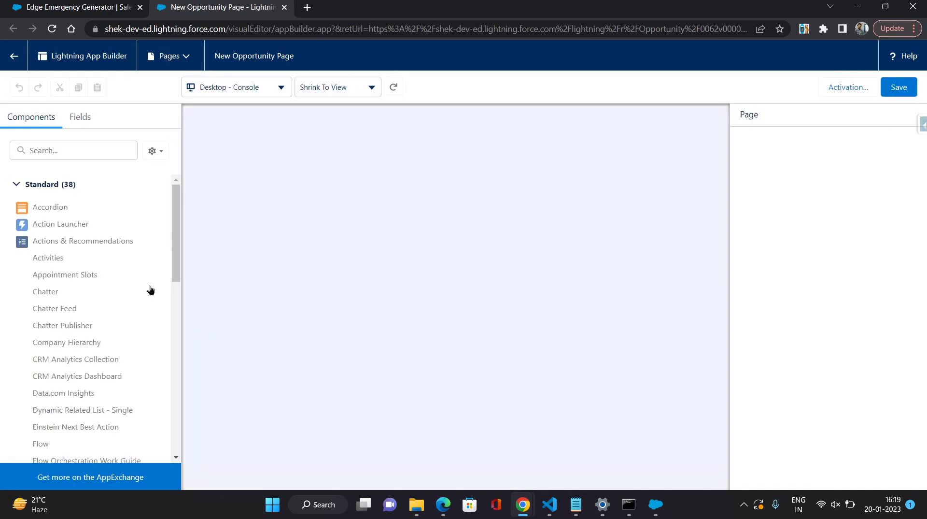
Locate the Rich Text component in the list of standard components.
scroll(87, 267, "down", 1)
scroll(87, 267, "down", 4)
scroll(46, 302, "down", 4)
scroll(89, 282, "up", 1)
scroll(85, 295, "up", 2)
scroll(58, 304, "down", 1)
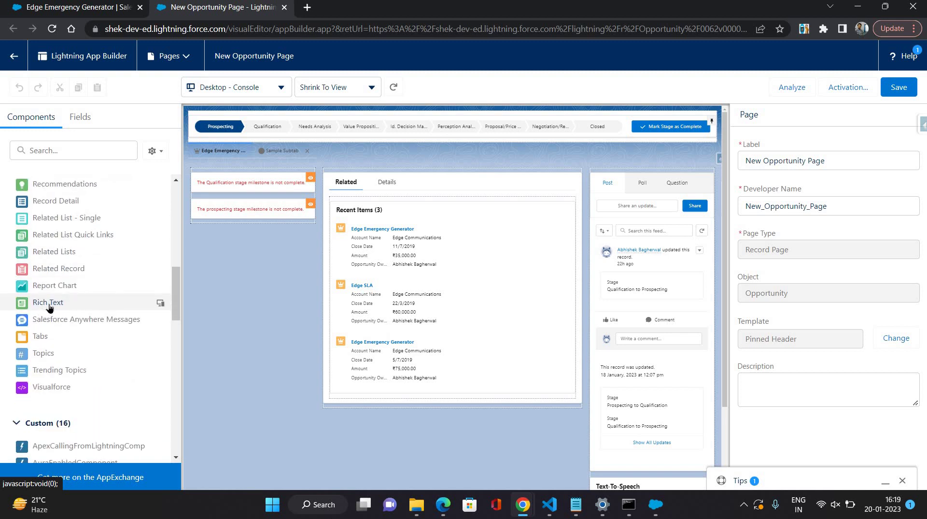
Inspect the message text and visibility filters of the prospecting milestone Rich Text component.
left_click(230, 186)
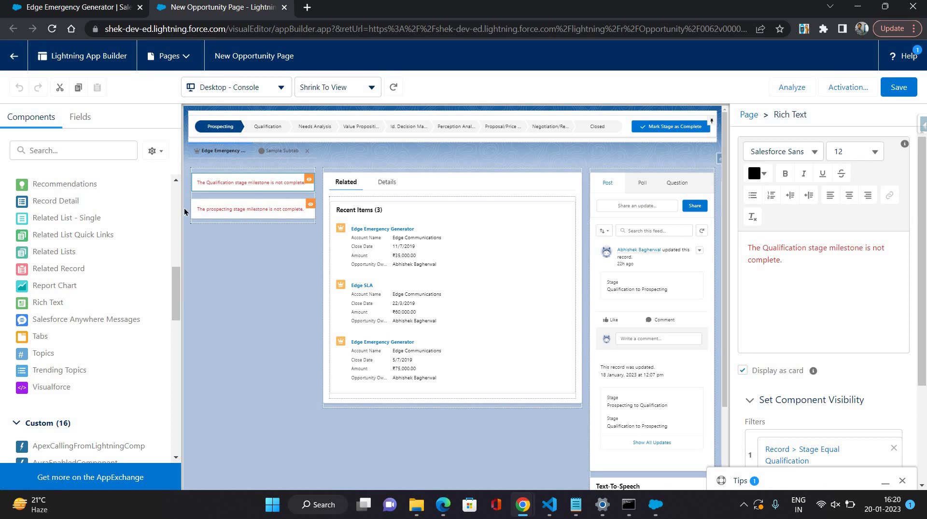
left_click(217, 205)
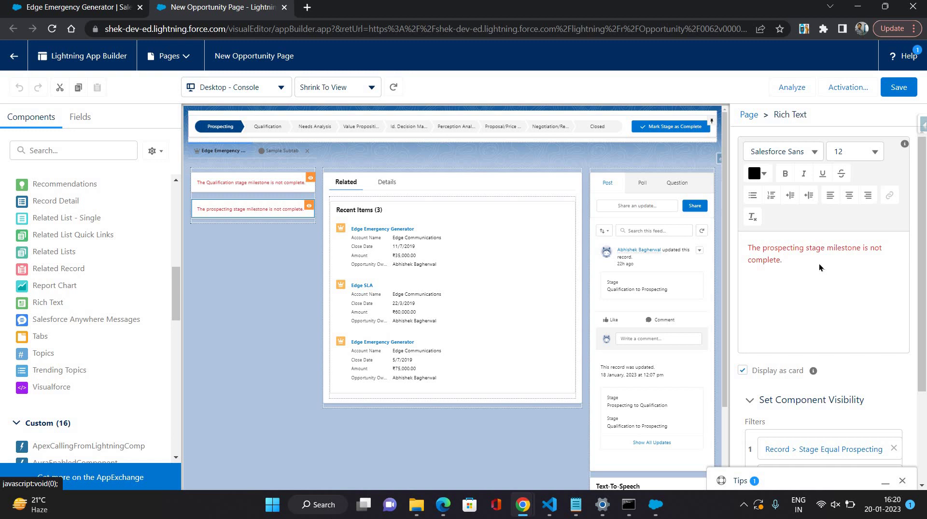
scroll(819, 262, "down", 3)
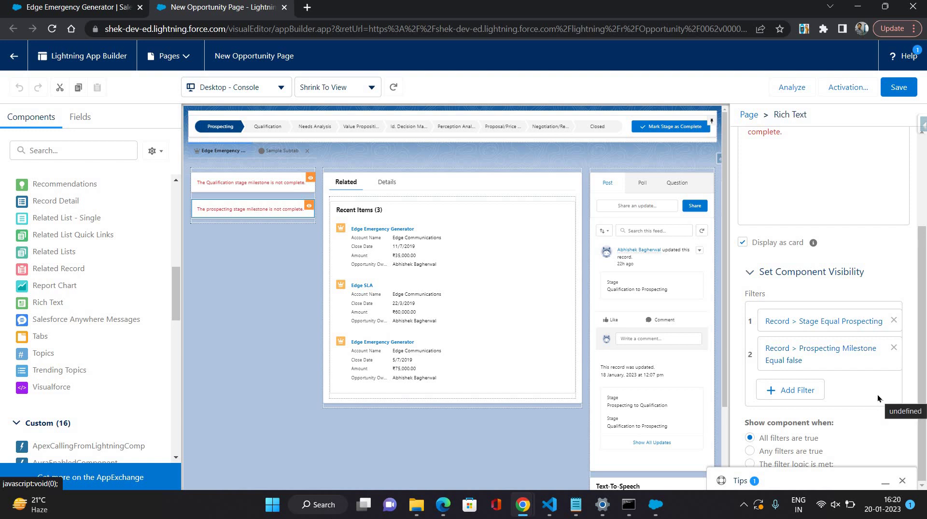
scroll(801, 244, "up", 3)
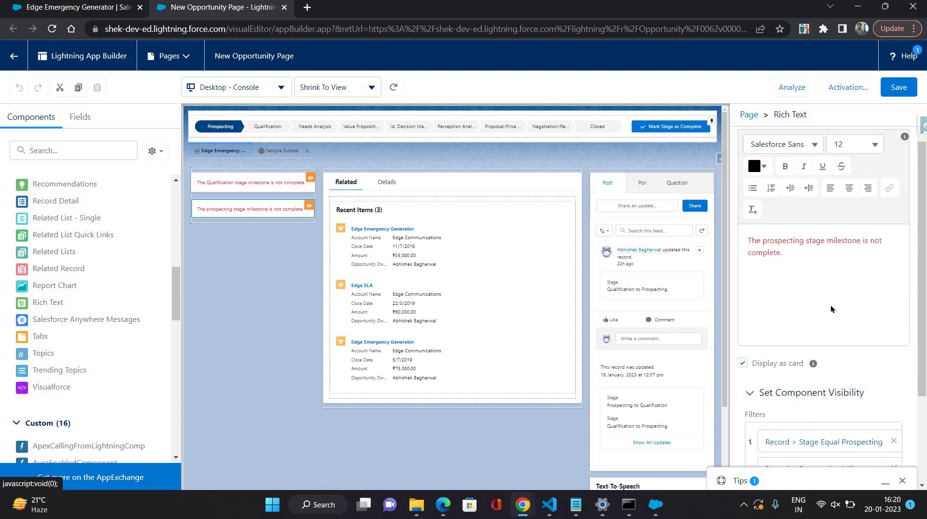
scroll(828, 306, "down", 3)
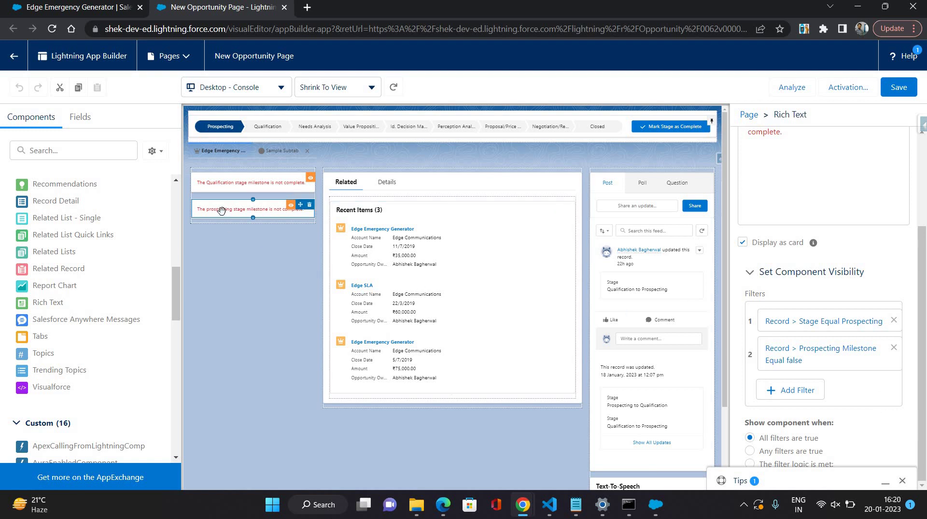
Inspect the message text and visibility filters of the Qualification milestone Rich Text component.
left_click(218, 184)
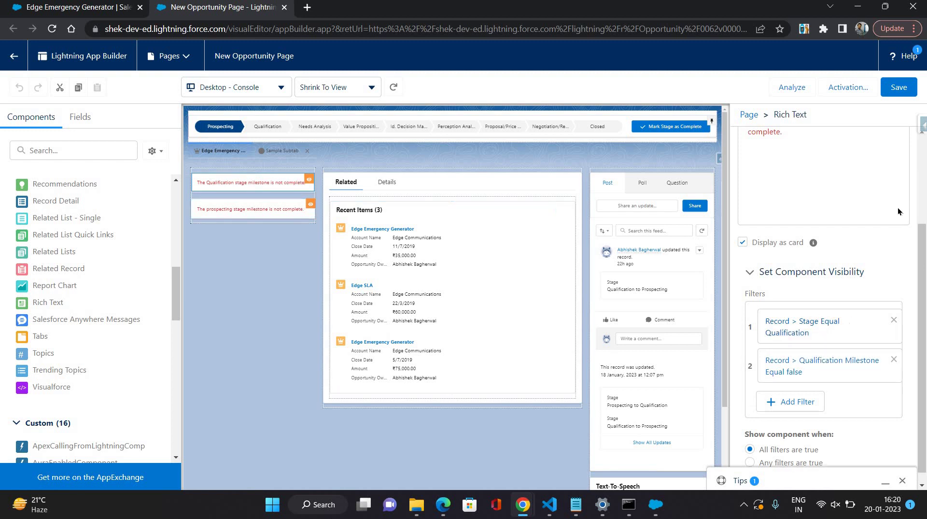
scroll(826, 297, "up", 4)
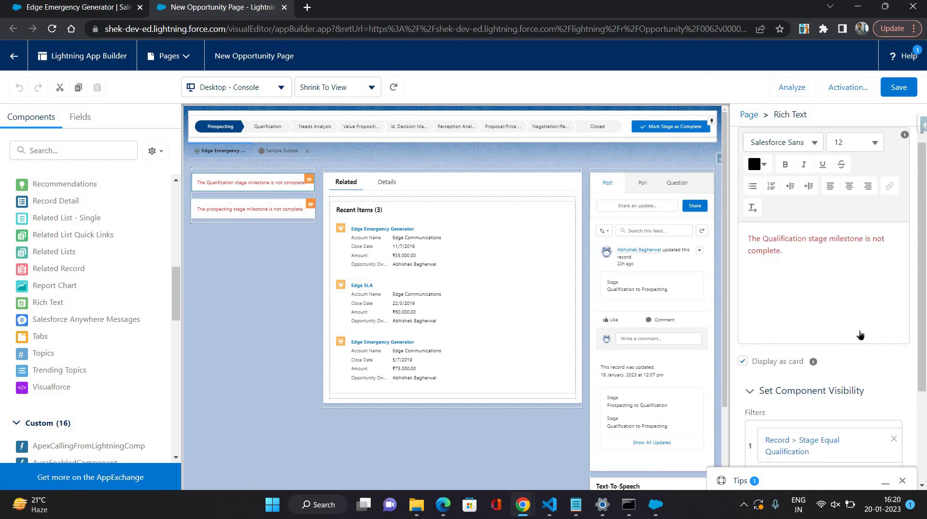
scroll(855, 336, "down", 3)
scroll(852, 337, "down", 1)
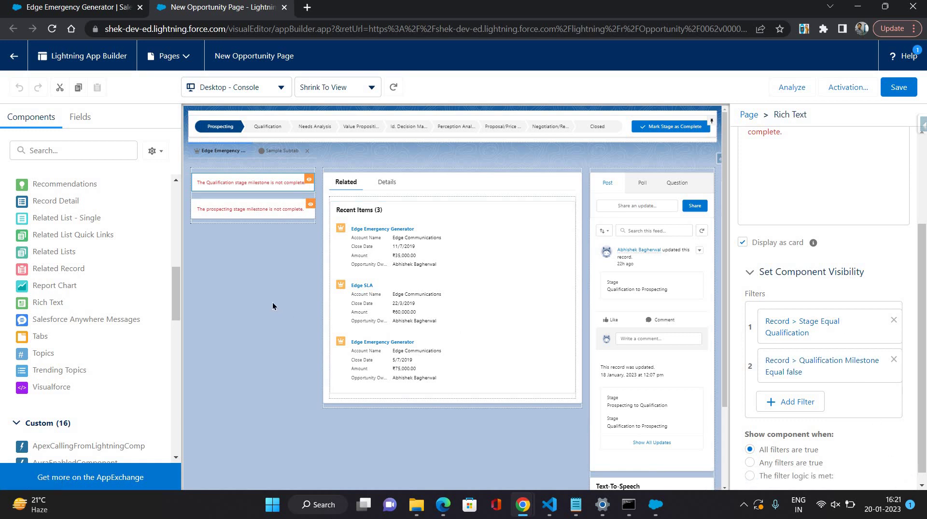
Return to the Edge Emergency Generator record, enable Prospecting Milestone, and save the record.
left_click(79, 11)
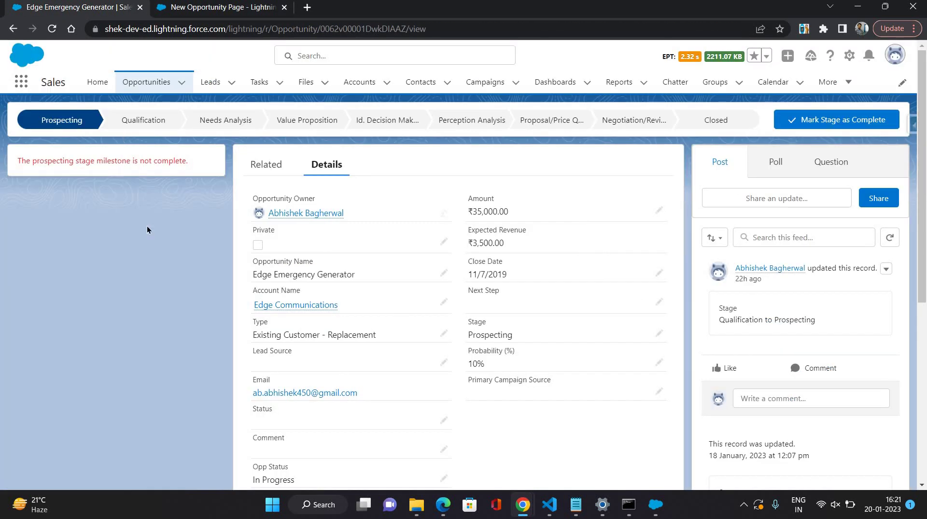
scroll(161, 271, "down", 1)
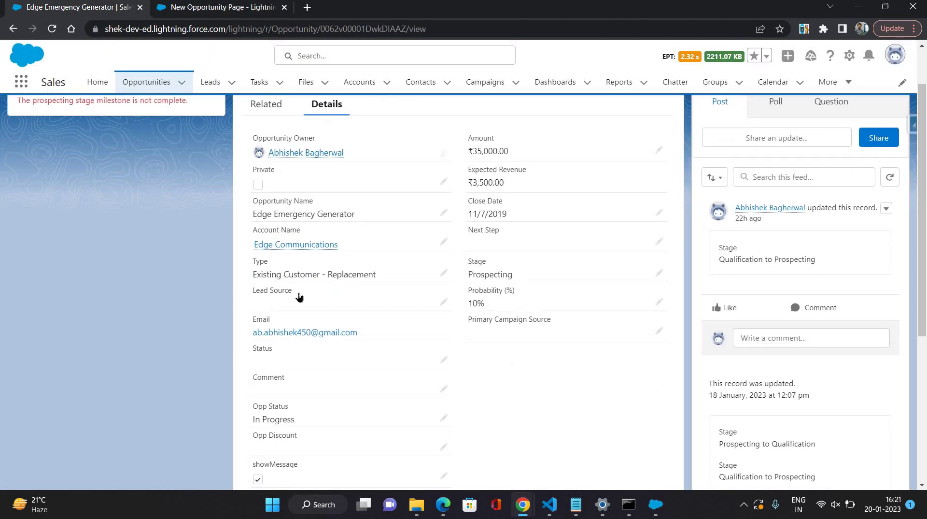
scroll(321, 299, "up", 1)
scroll(563, 319, "down", 2)
scroll(447, 349, "up", 2)
scroll(434, 309, "down", 5)
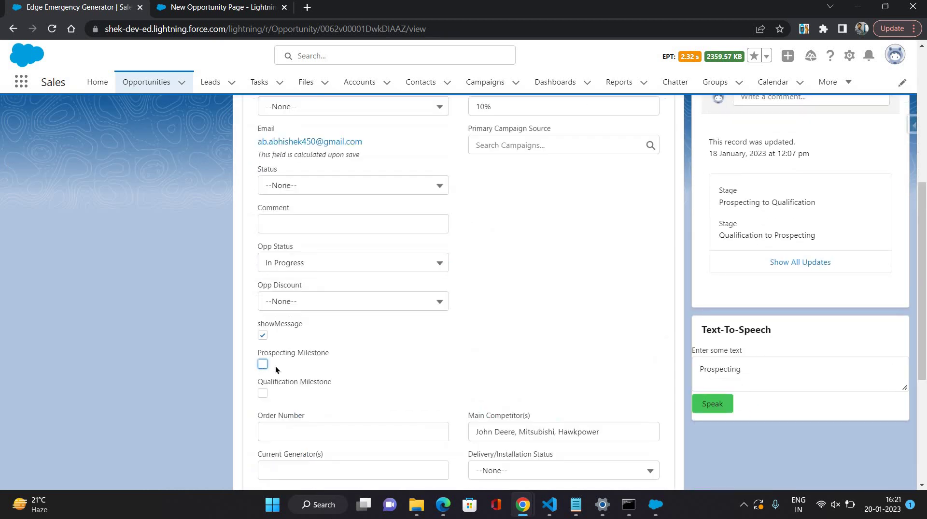
key("space")
scroll(467, 424, "down", 4)
key("ctrl+s")
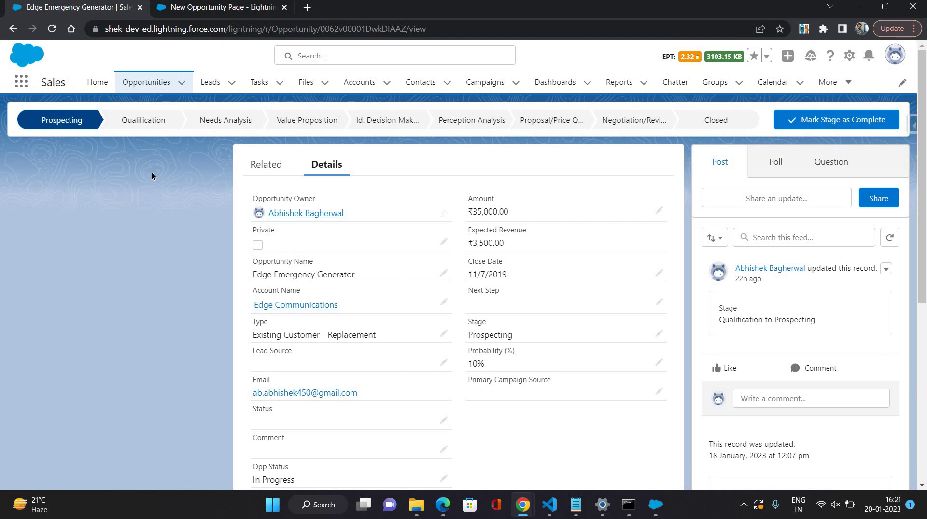
Move the opportunity to the Qualification stage, then enable Qualification Milestone and save the record.
left_click(133, 127)
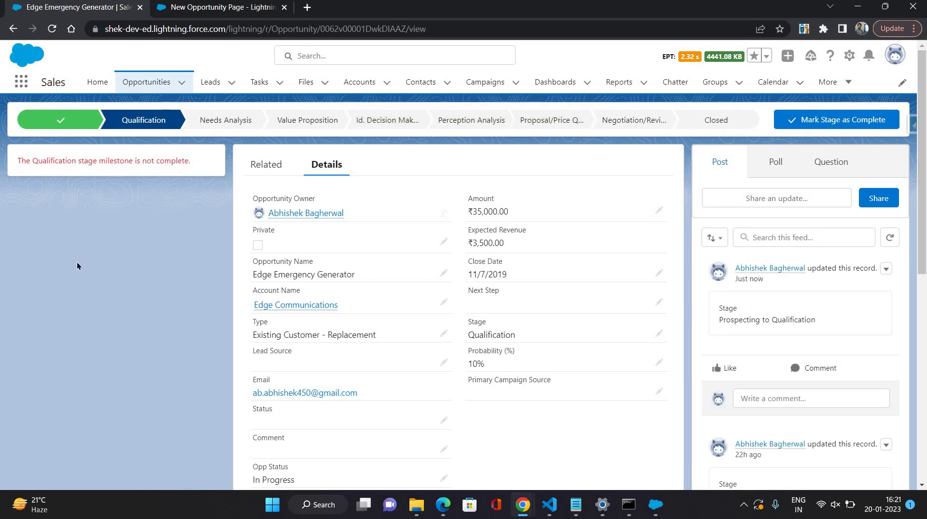
scroll(120, 285, "down", 6)
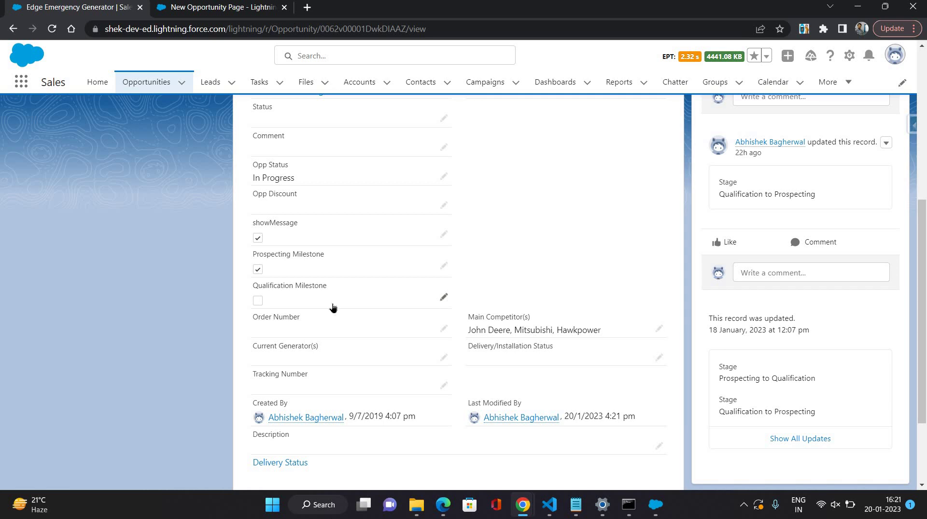
double_click(332, 304)
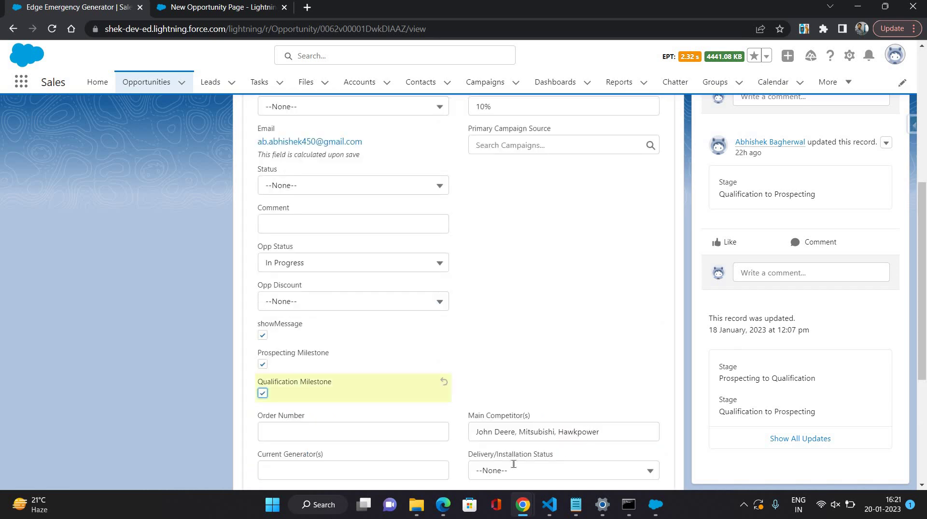
scroll(512, 459, "down", 5)
left_click(480, 454)
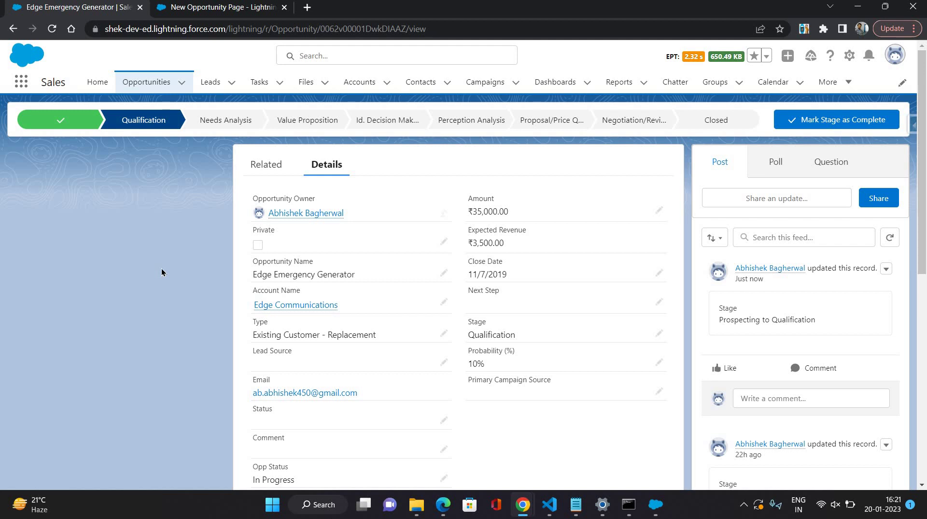
Switch back to the New Opportunity Page in Lightning App Builder.
left_click(199, 14)
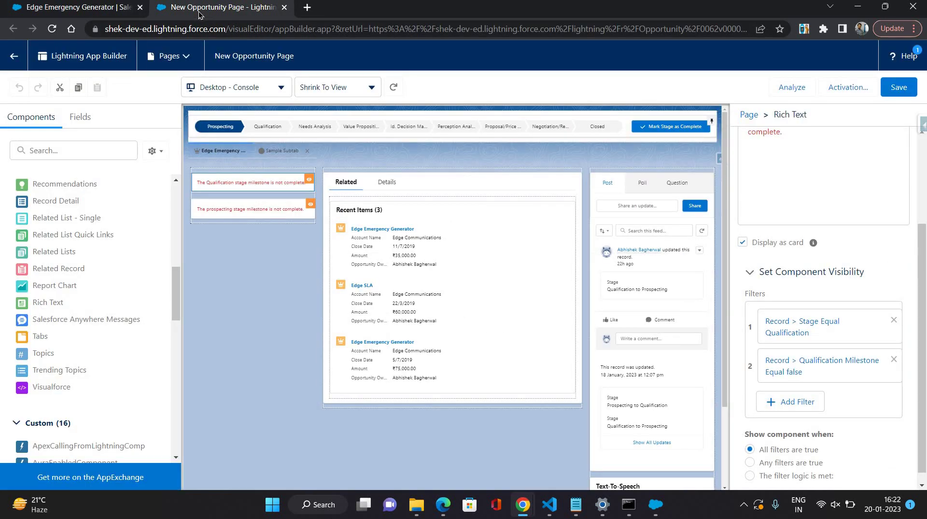